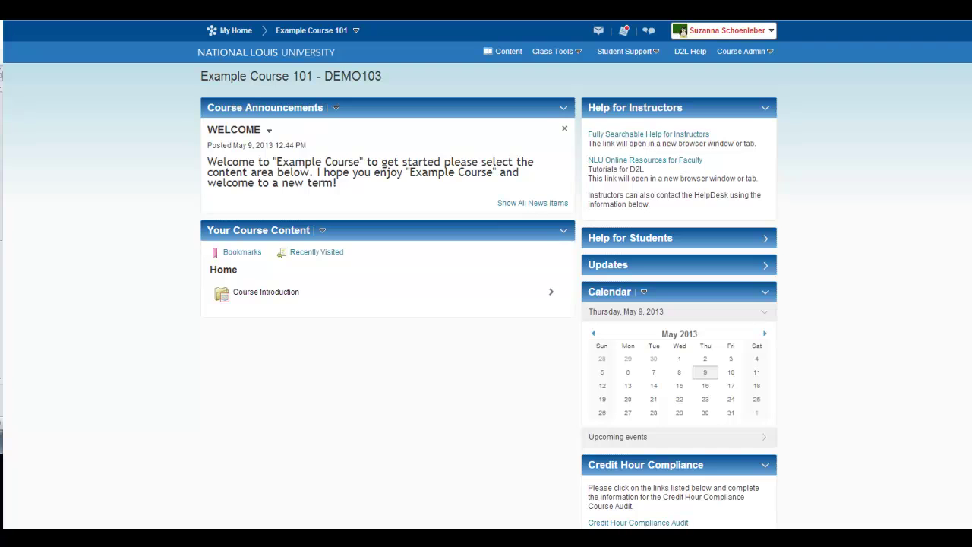
- Start a new forum in the course's Discussions tool and title it "Week 4; Discussions"
click(564, 54)
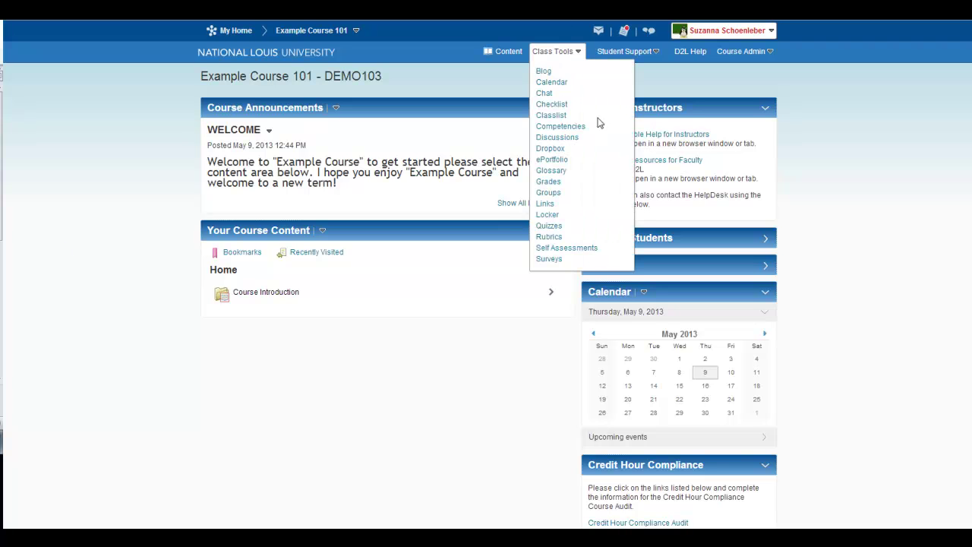
click(562, 137)
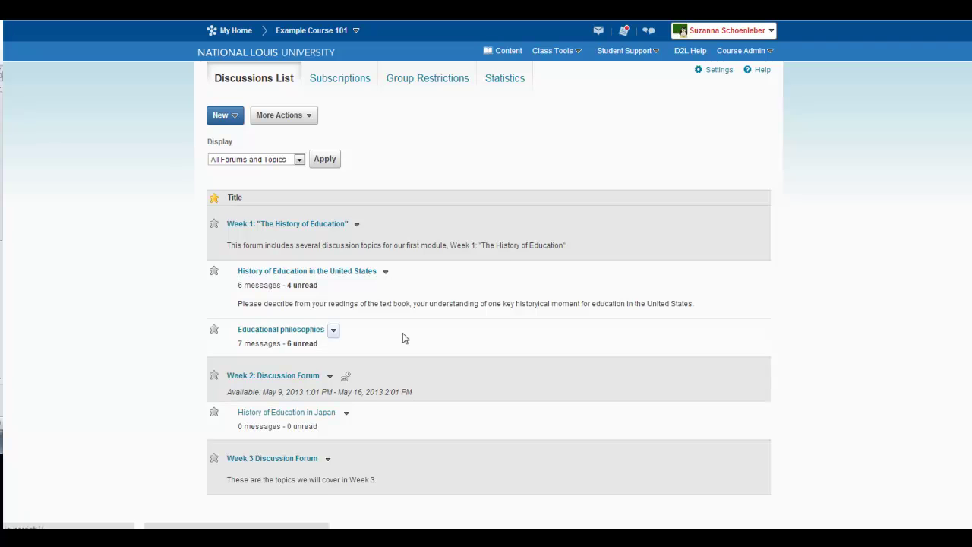
click(232, 118)
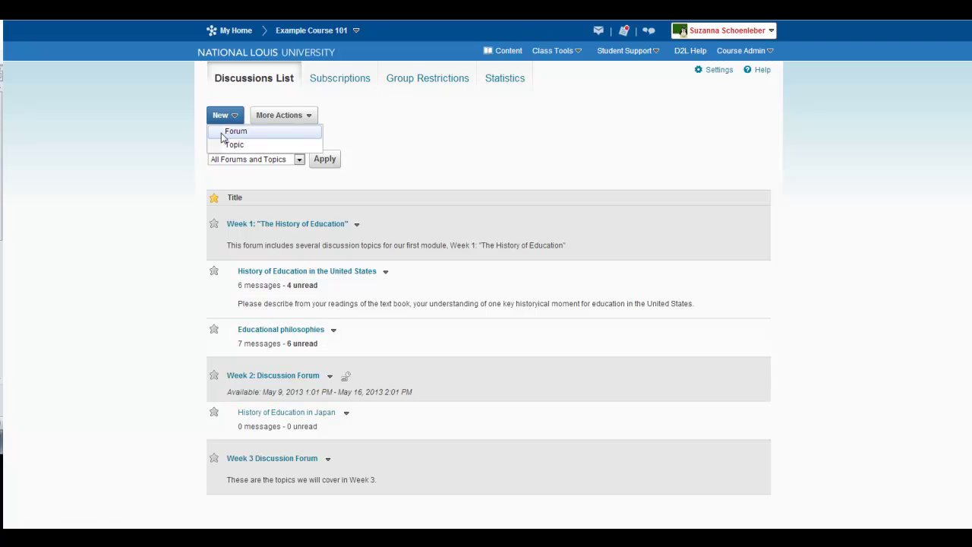
click(220, 130)
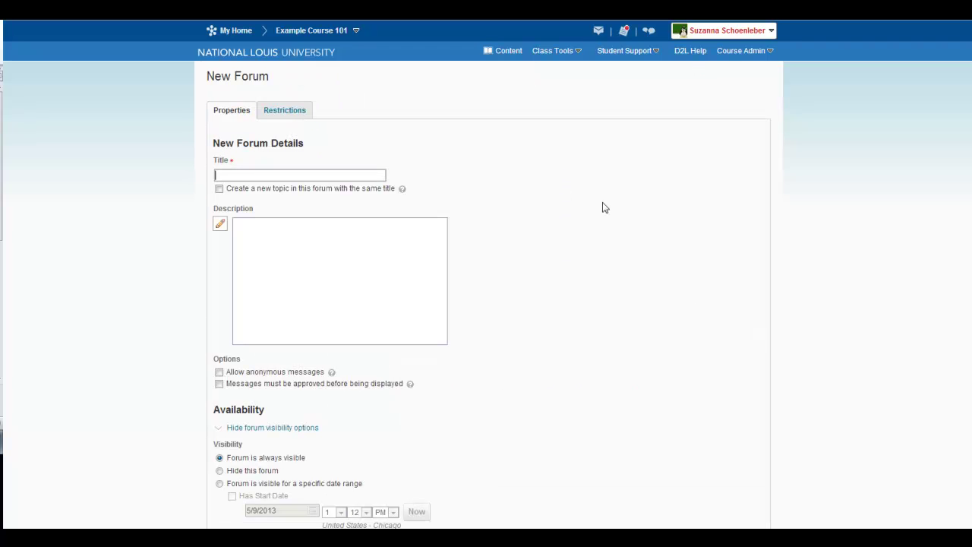
text(We)
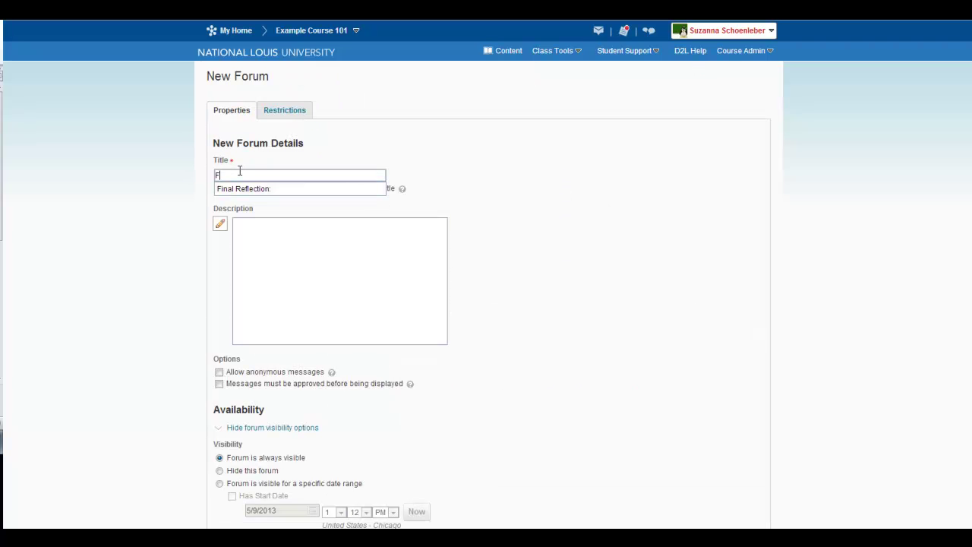
text(ek 4: Discussions)
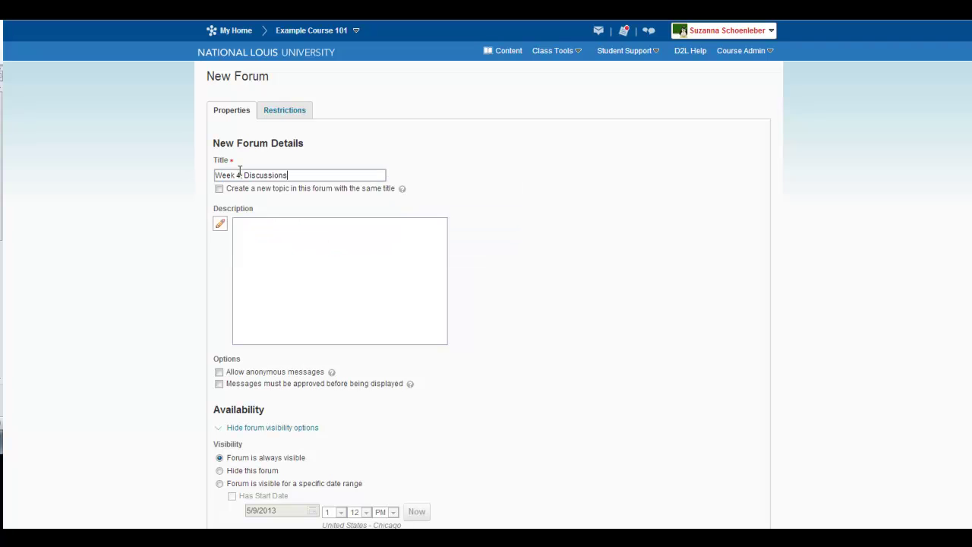
- Save the new forum with its default options, availability and locking settings, and continue to adding a topic in it
click(288, 269)
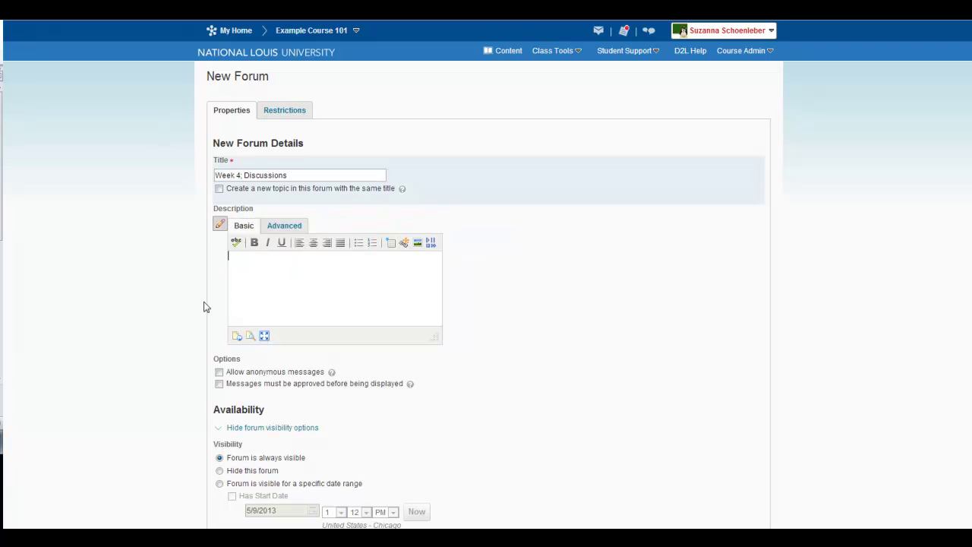
click(219, 190)
click(219, 188)
scroll(223, 267, down, 3)
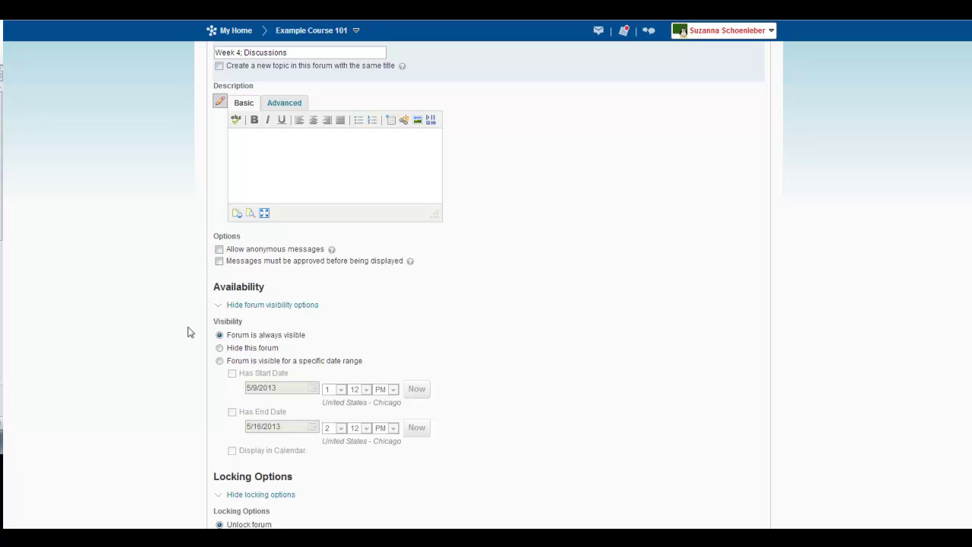
scroll(129, 319, down, 3)
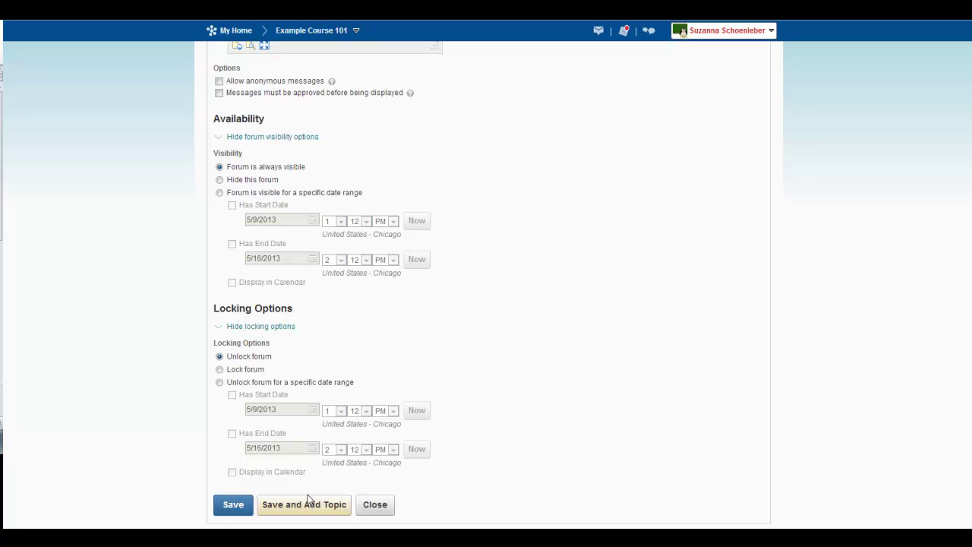
click(328, 510)
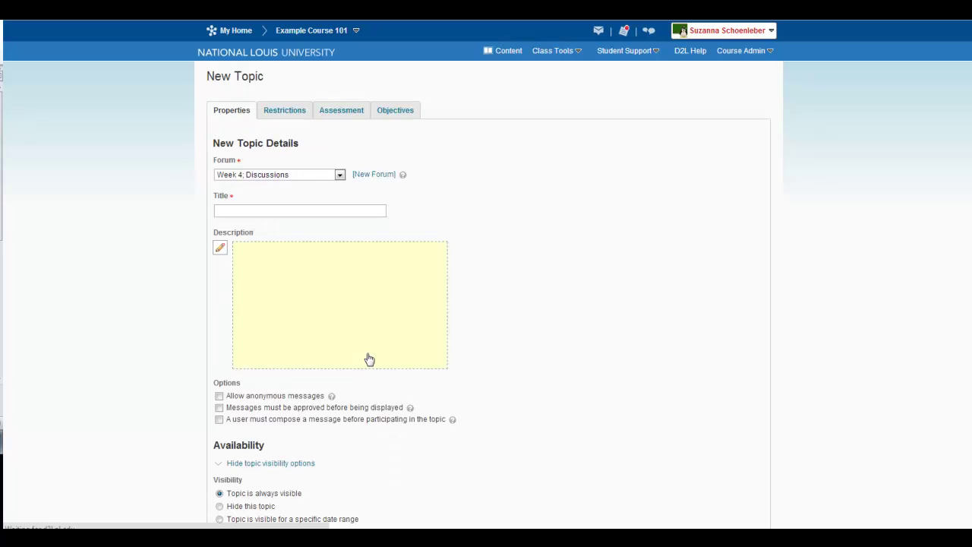
- Title the new topic "Emotional Intelligence", using the previously entered title suggestion
click(270, 210)
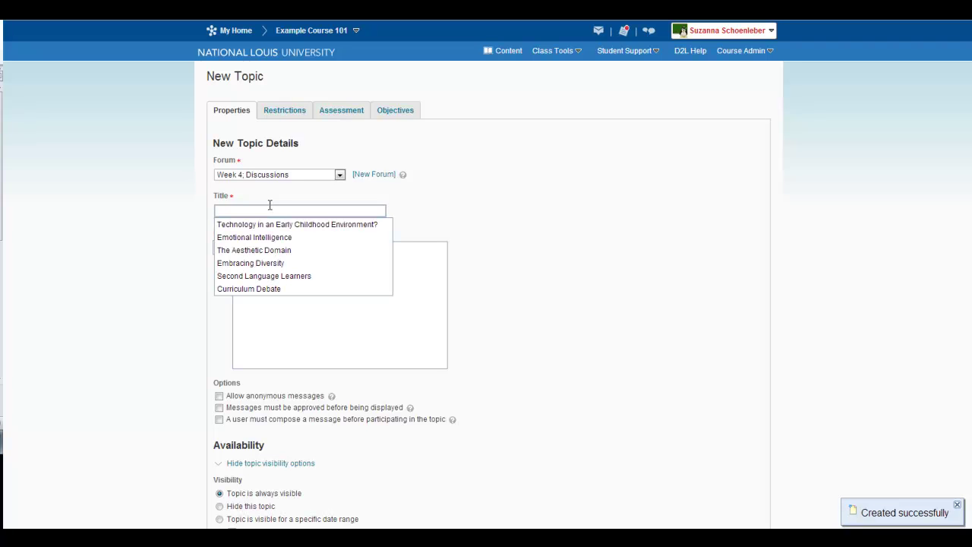
key(Down)
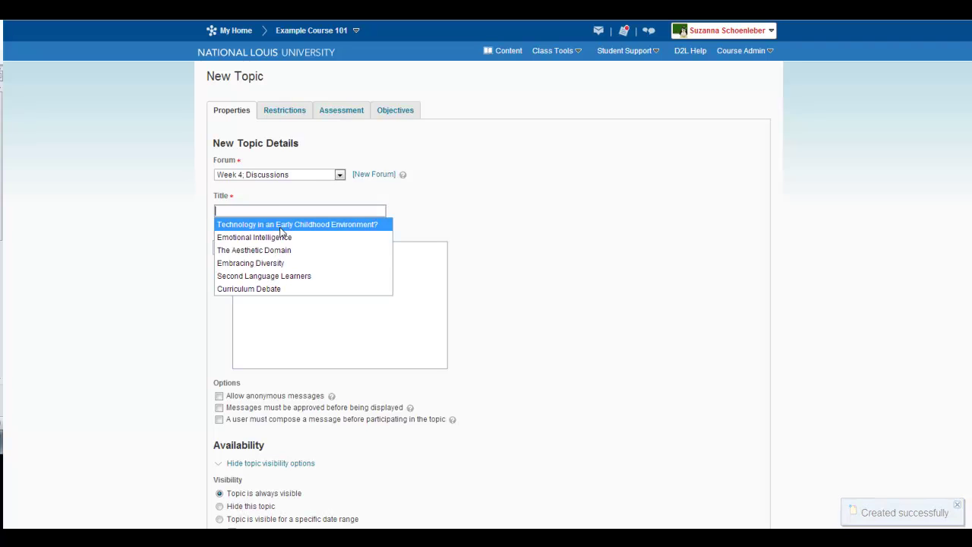
key(Down)
key(Return)
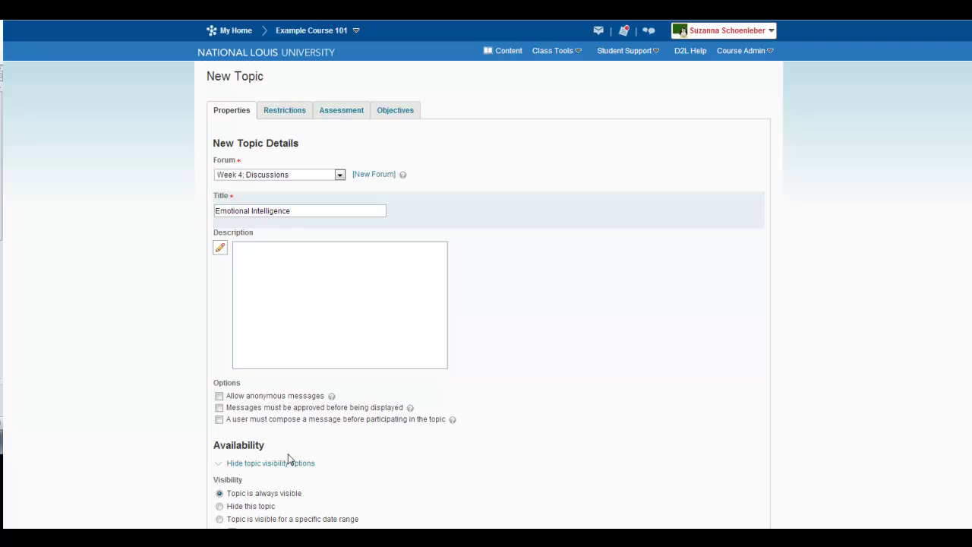
- Require users to compose a message before participating in the topic, and save the topic
click(218, 419)
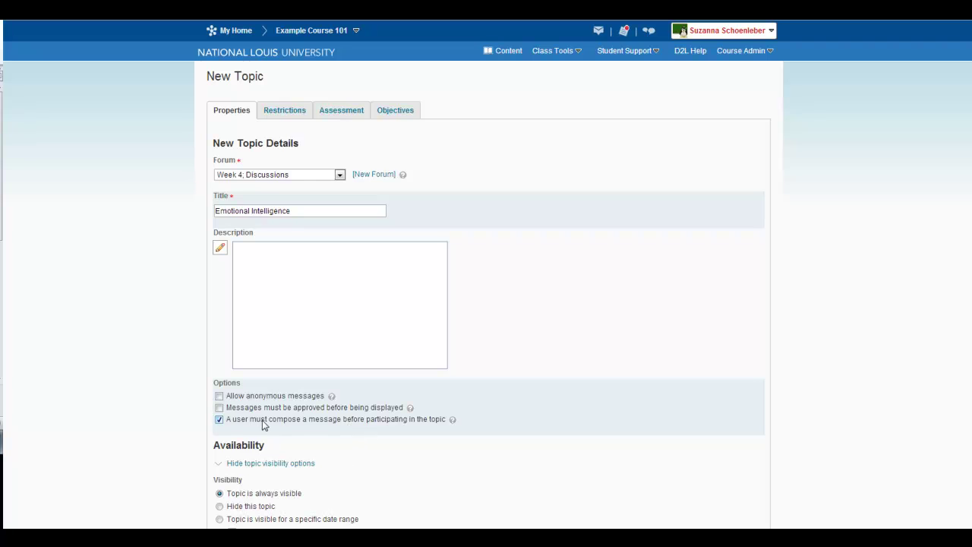
scroll(262, 416, down, 3)
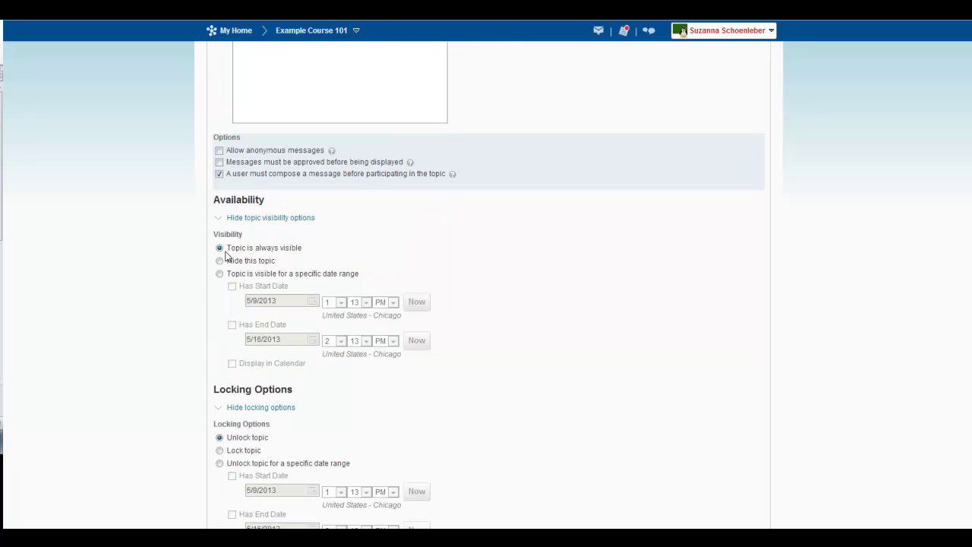
scroll(240, 451, down, 1)
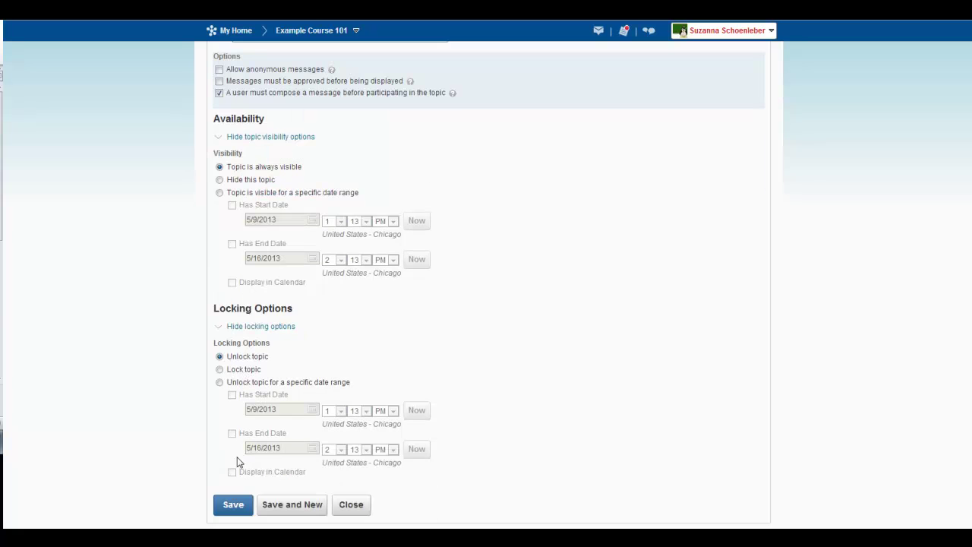
click(233, 505)
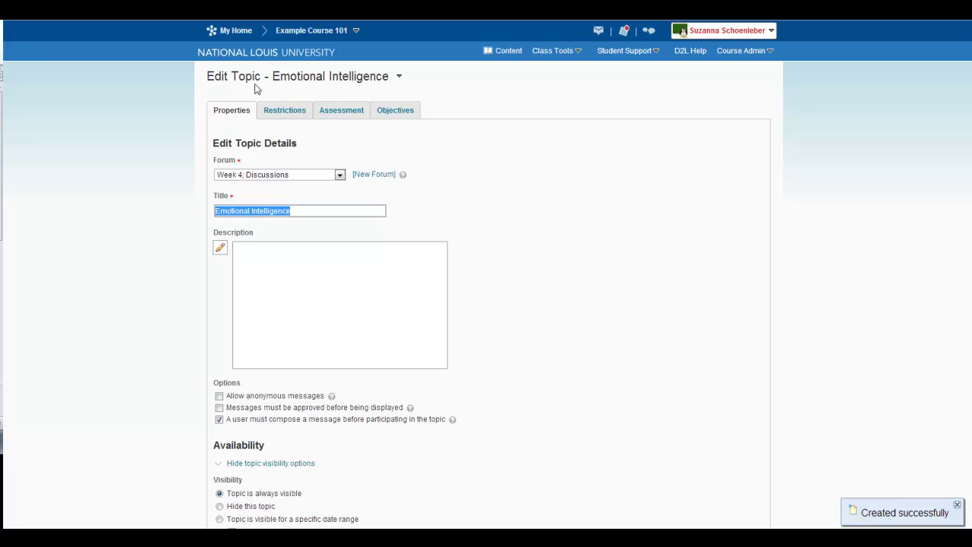
- Start a new grade item for the Emotional Intelligence topic's assessment and name it "Discussion E.I. 23"
click(282, 113)
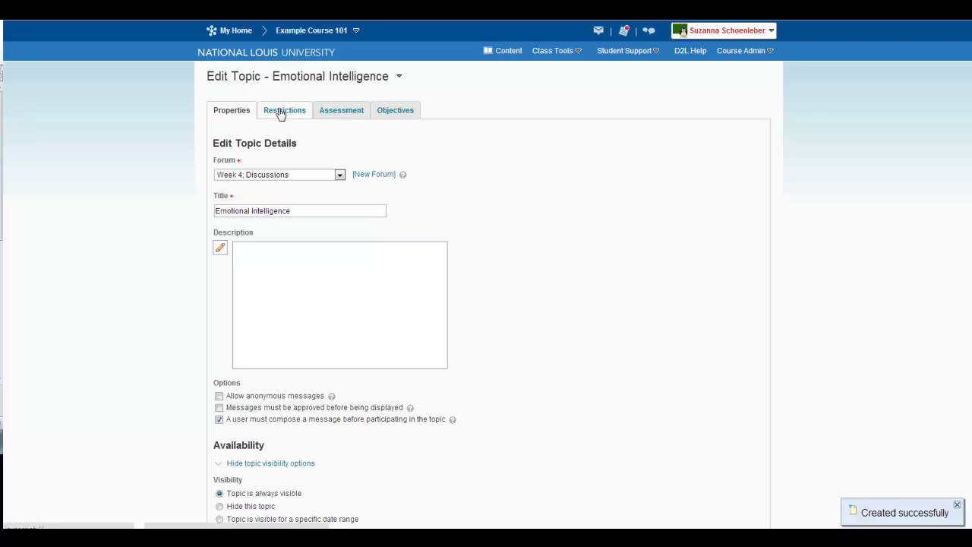
click(344, 115)
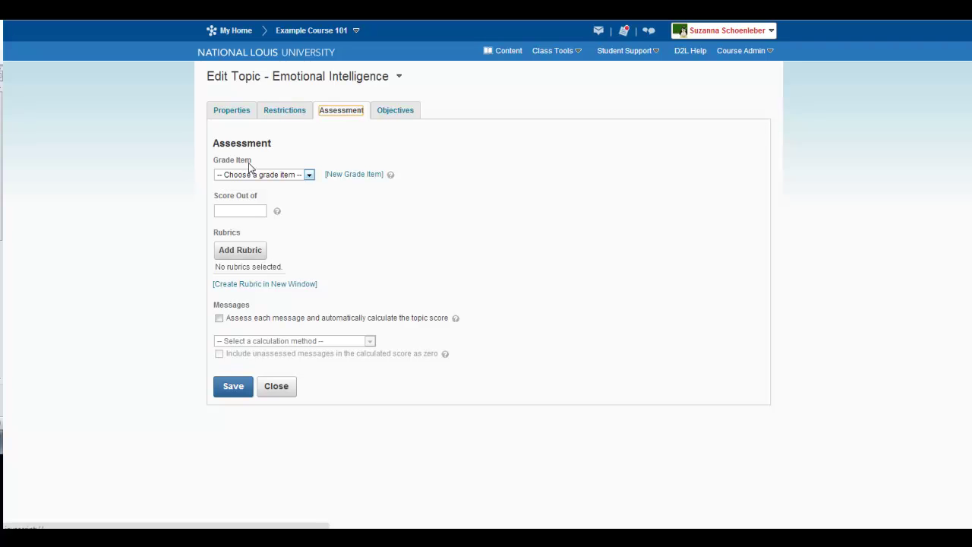
click(344, 177)
click(373, 176)
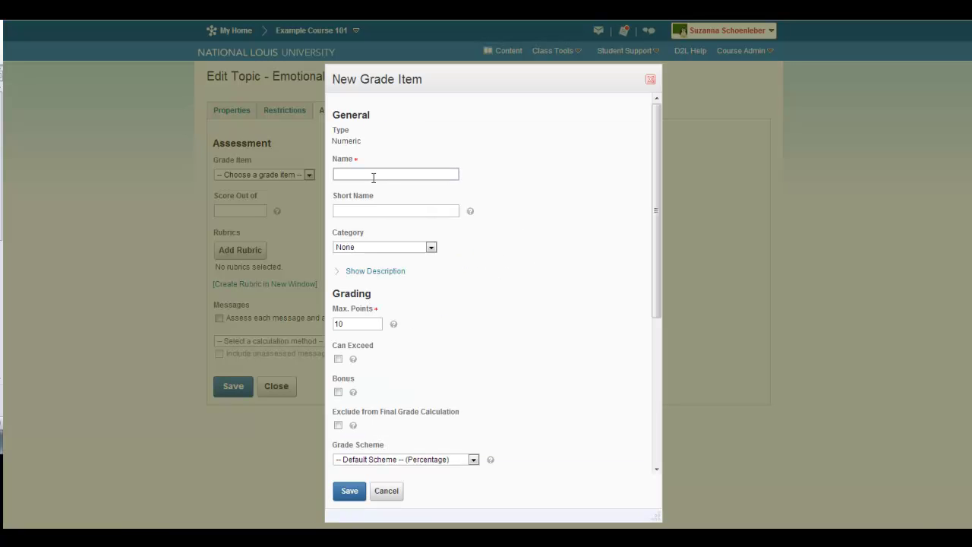
text(Discussion)
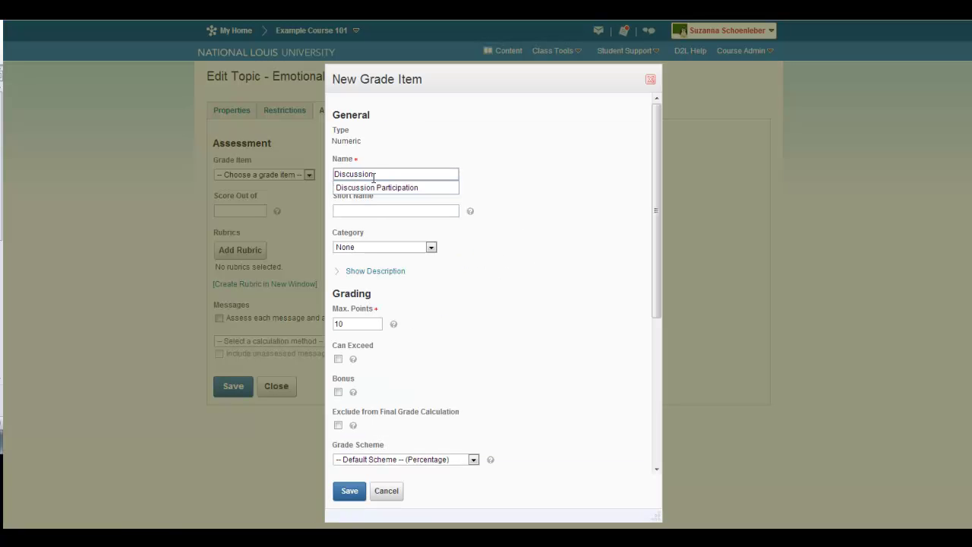
text( E.I. 23)
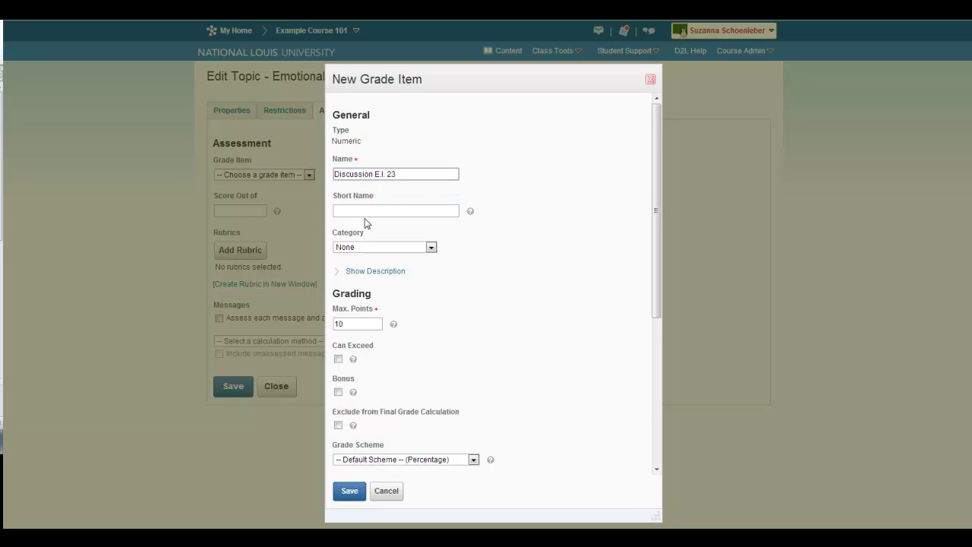
- Set the grade item's maximum points to 30 and its grade scheme to NLU Letter Grade Scheme
click(372, 211)
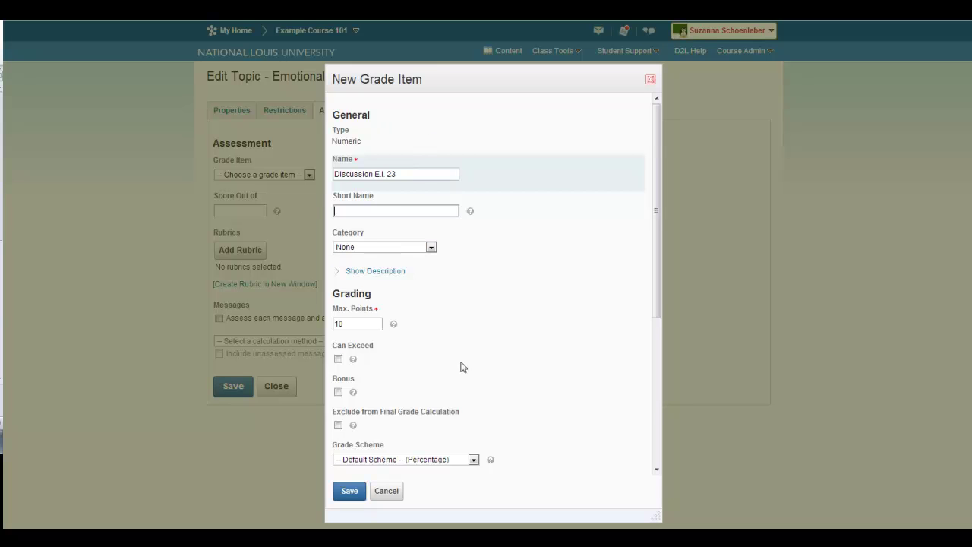
click(355, 323)
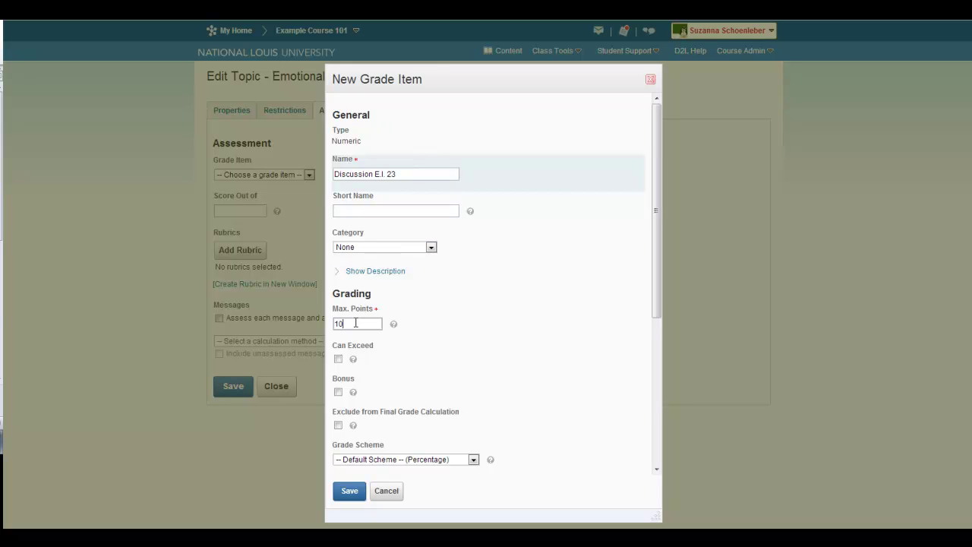
text(30)
click(537, 347)
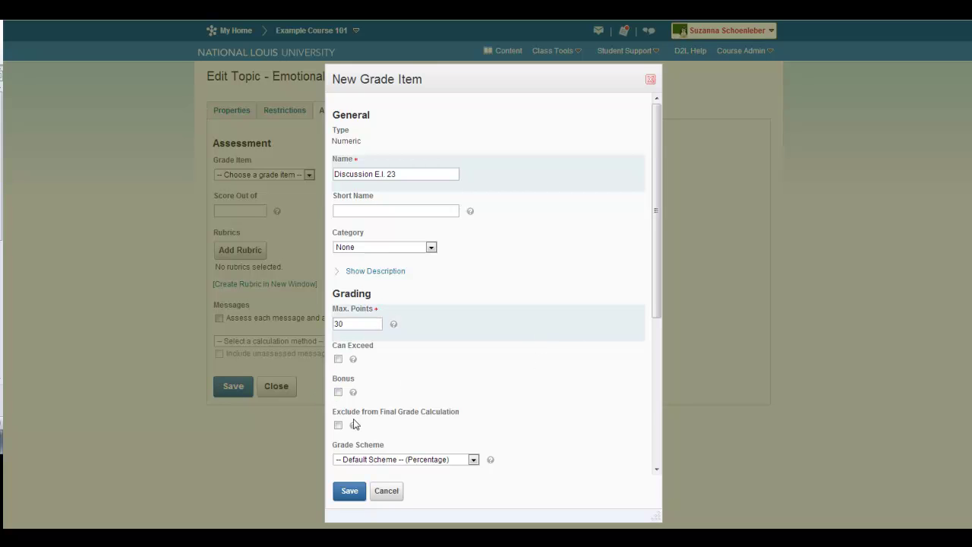
scroll(437, 423, down, 3)
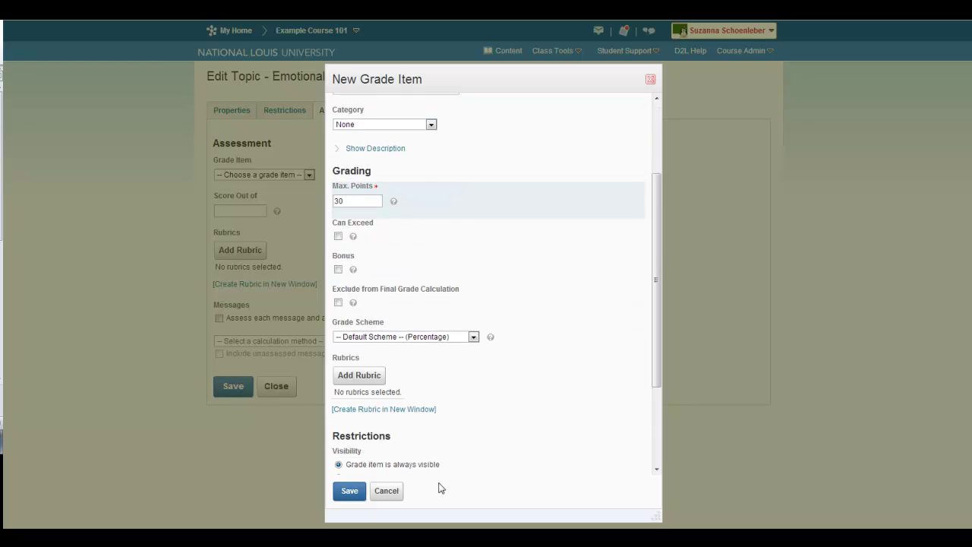
click(345, 335)
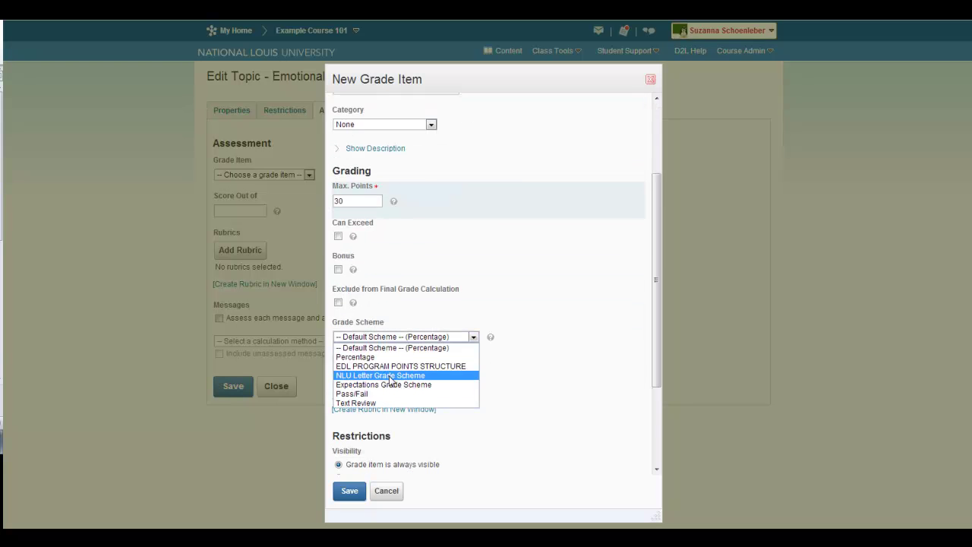
click(364, 373)
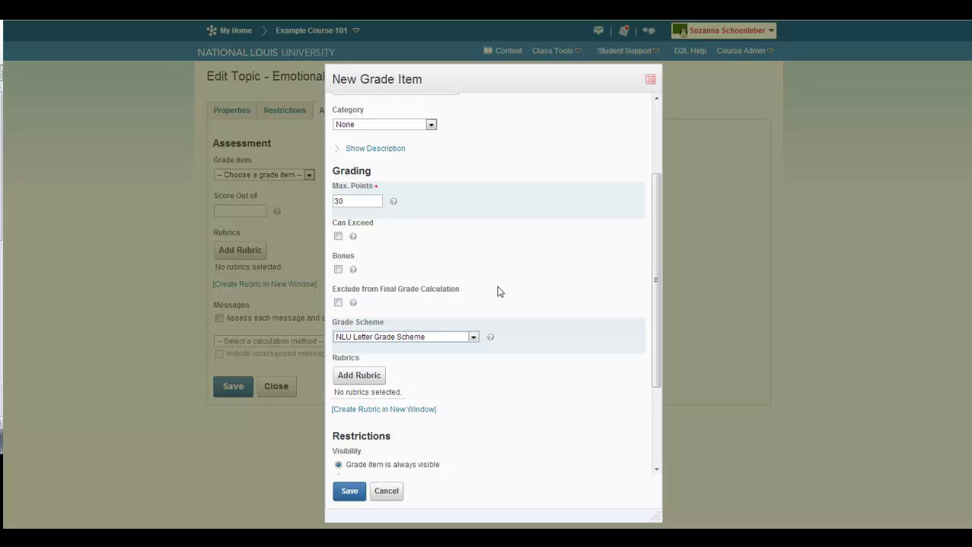
- Attach the Example rubric to the grade item and save the grade item with its default visibility
click(357, 376)
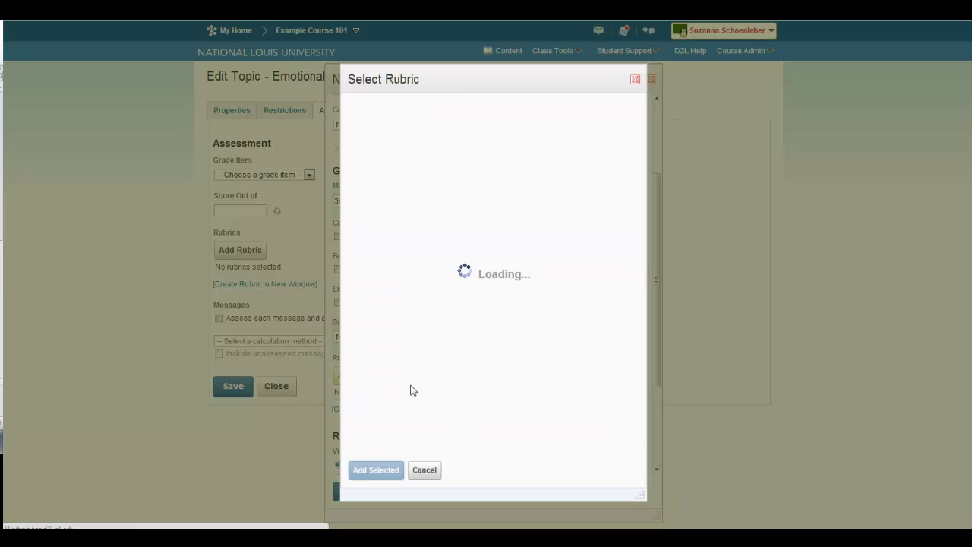
click(354, 174)
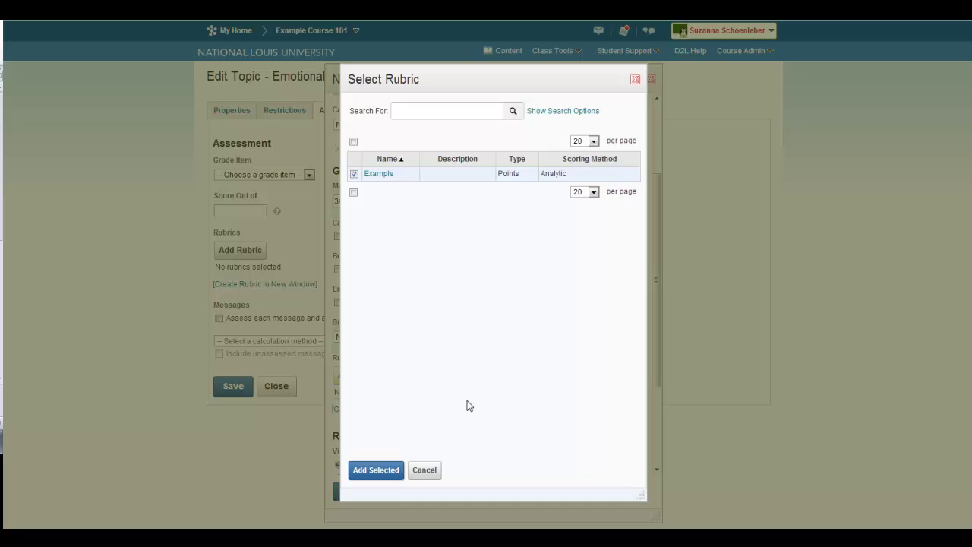
click(387, 478)
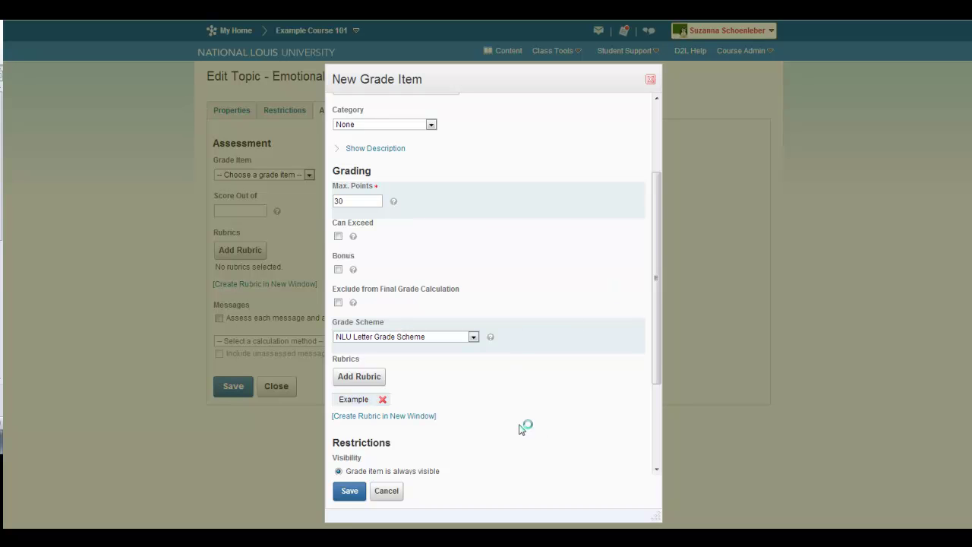
scroll(589, 441, down, 1)
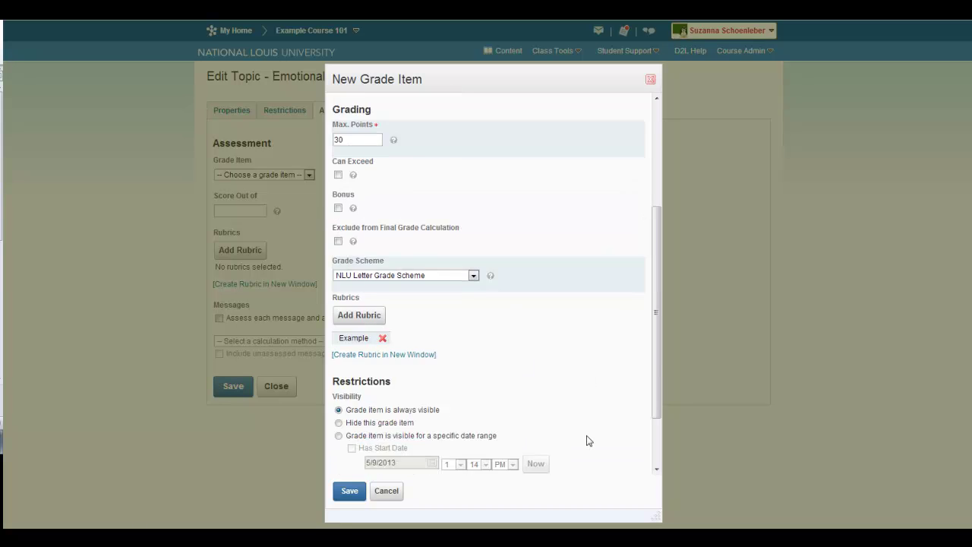
scroll(589, 440, down, 1)
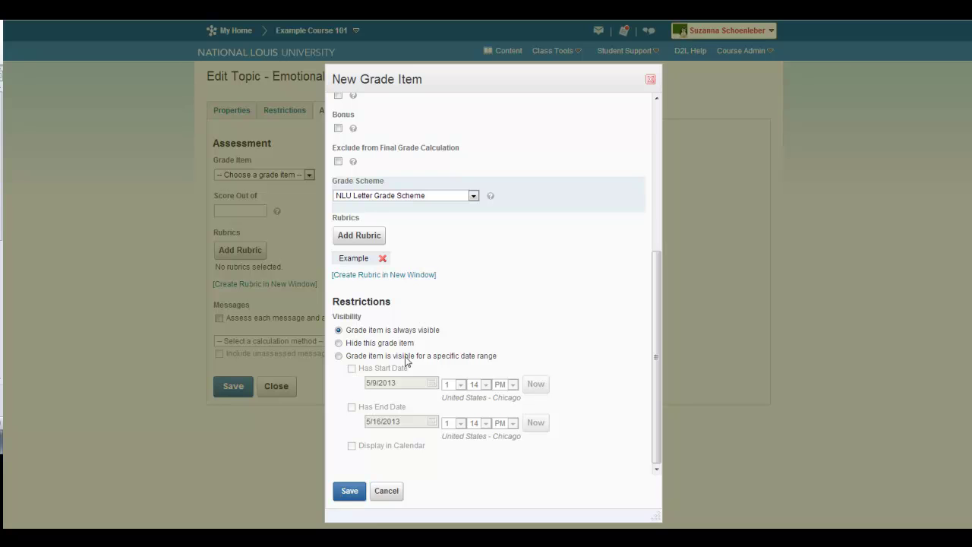
click(351, 493)
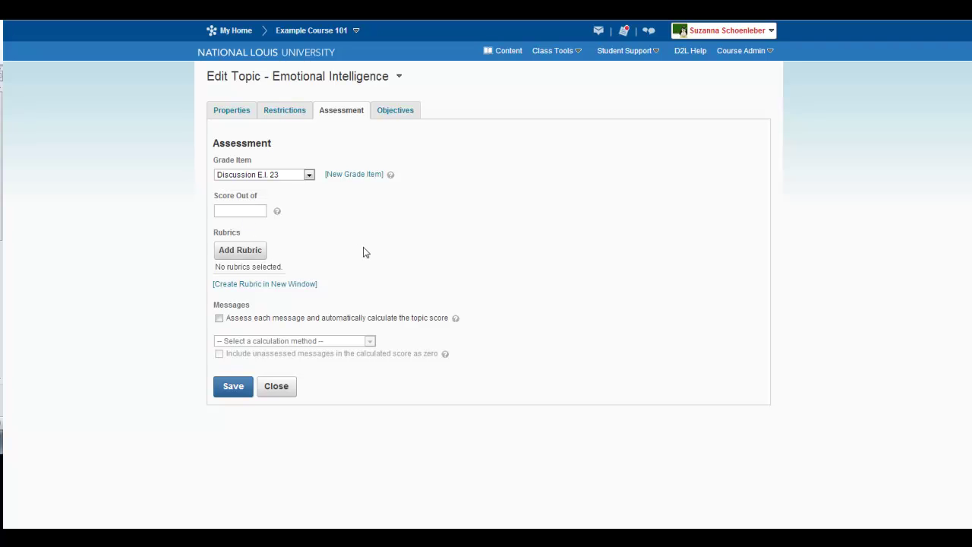
- Set the Emotional Intelligence topic's assessment score to be out of 30, save the topic, and close its editor
click(234, 386)
click(225, 259)
text(3)
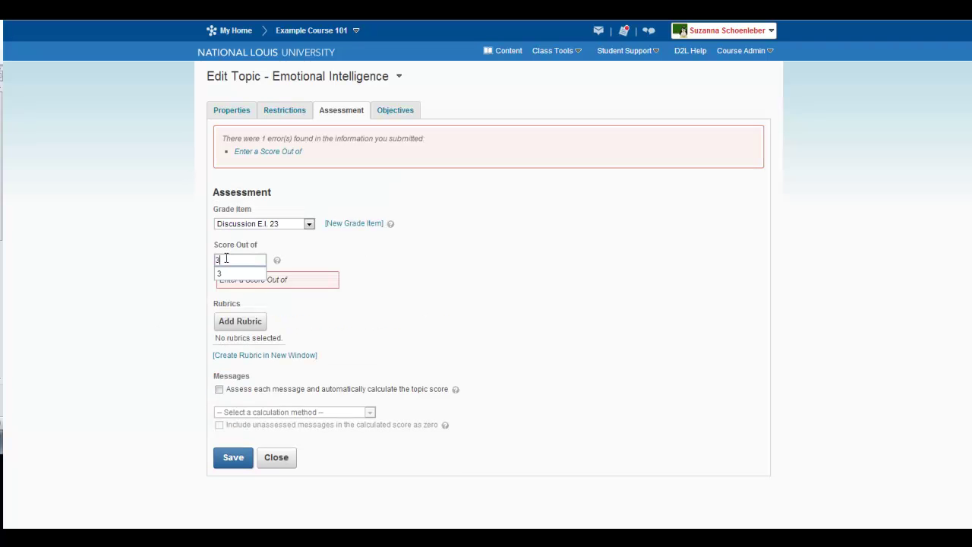
text(0)
click(232, 260)
text(30)
click(232, 458)
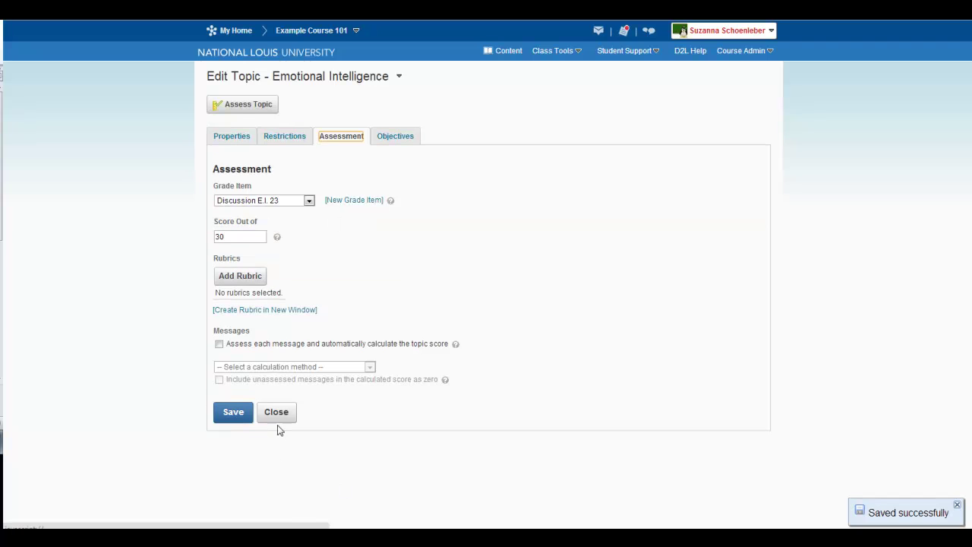
click(278, 416)
- Post a message in the History of Education in the United States topic with subject "History...." and body "Message about the topic here...."
scroll(82, 210, down, 1)
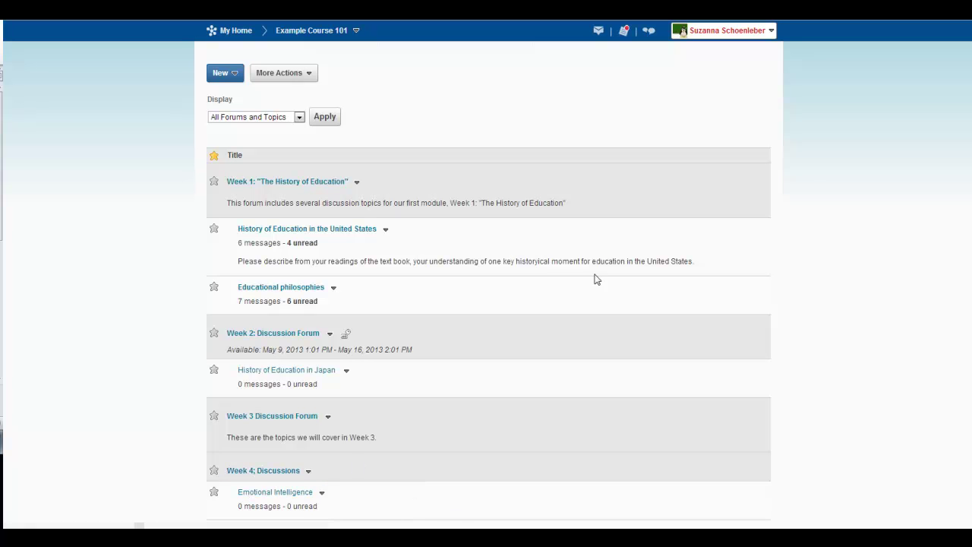
click(349, 231)
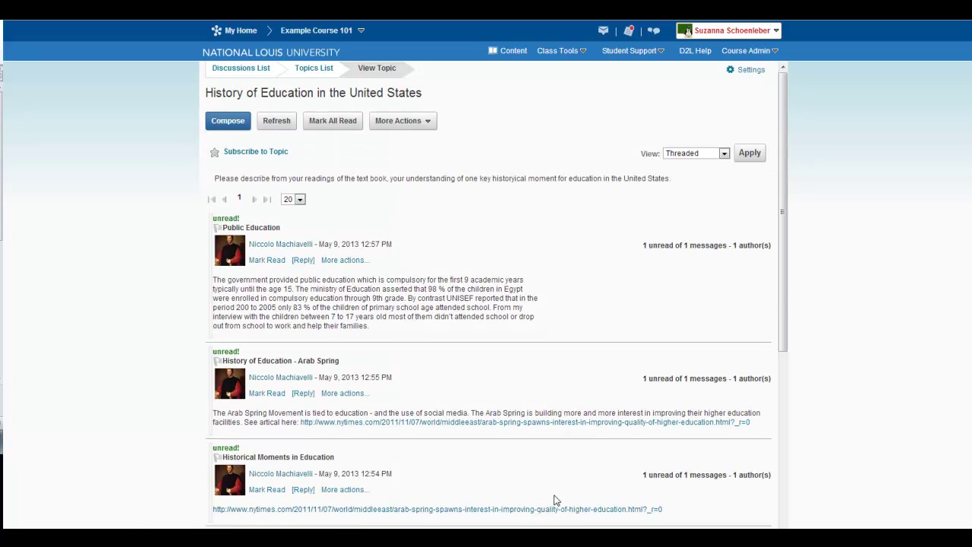
click(228, 123)
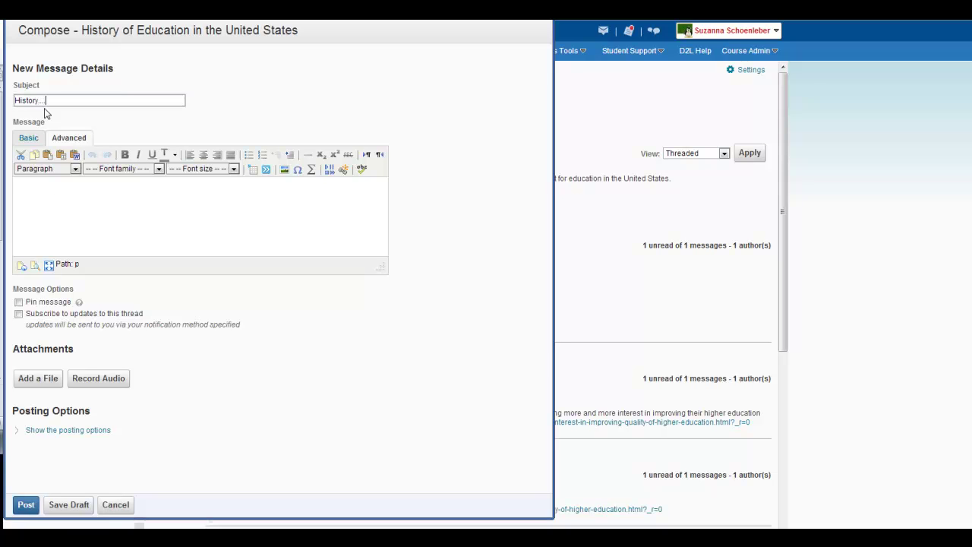
click(58, 207)
text(Message)
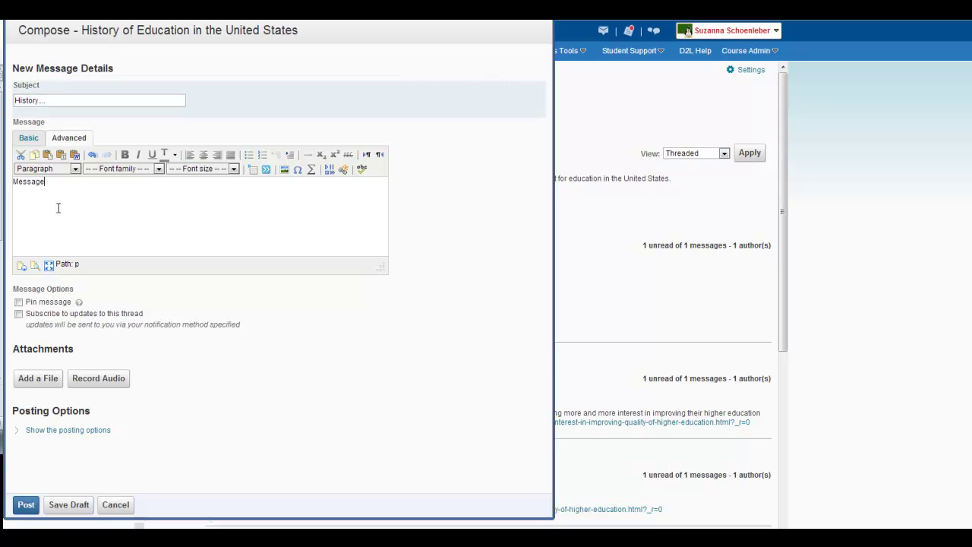
text( about the topic here....)
click(26, 504)
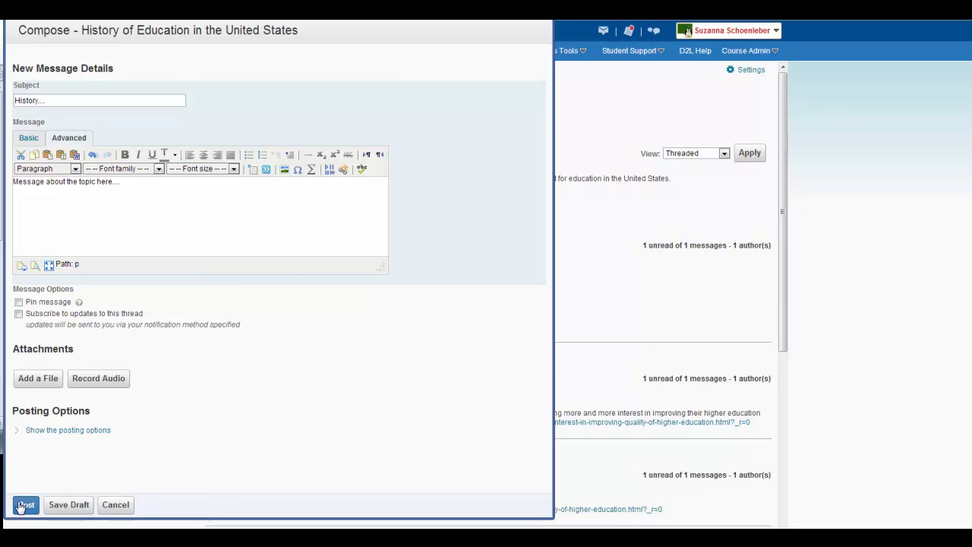